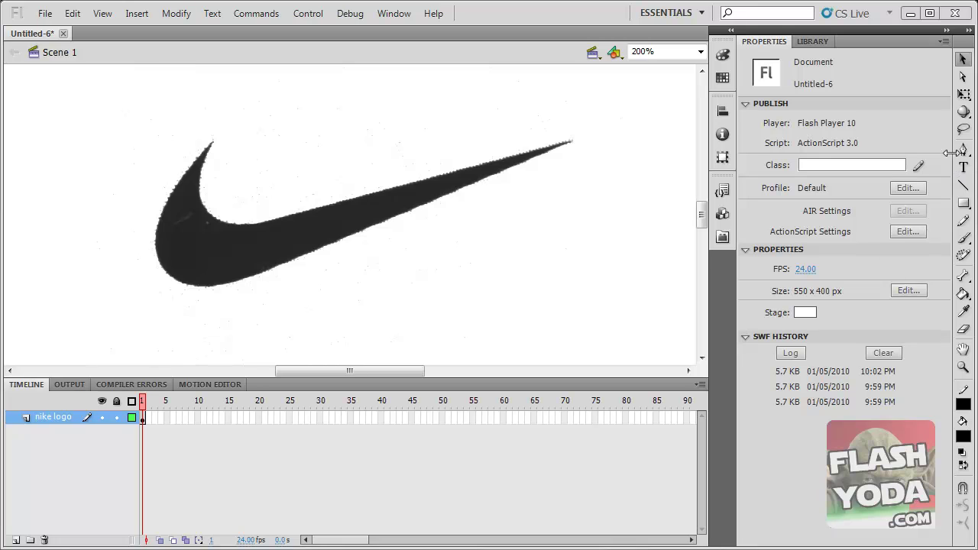
Select the 360.80 × 225.70 swoosh bitmap on the nike logo layer.
left_click(381, 205)
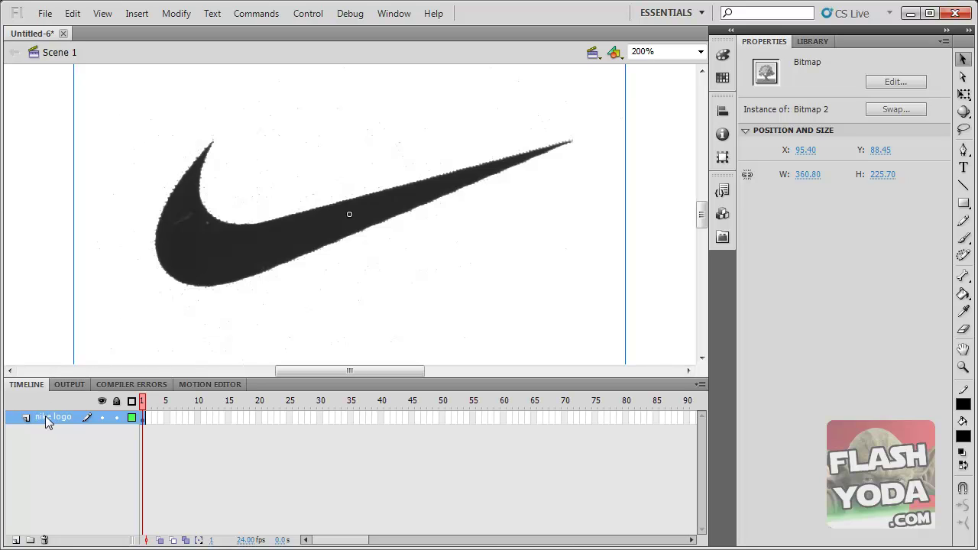
Convert the swoosh bitmap into graphic symbol nike3 and set its alpha to 50%.
right_click(389, 217)
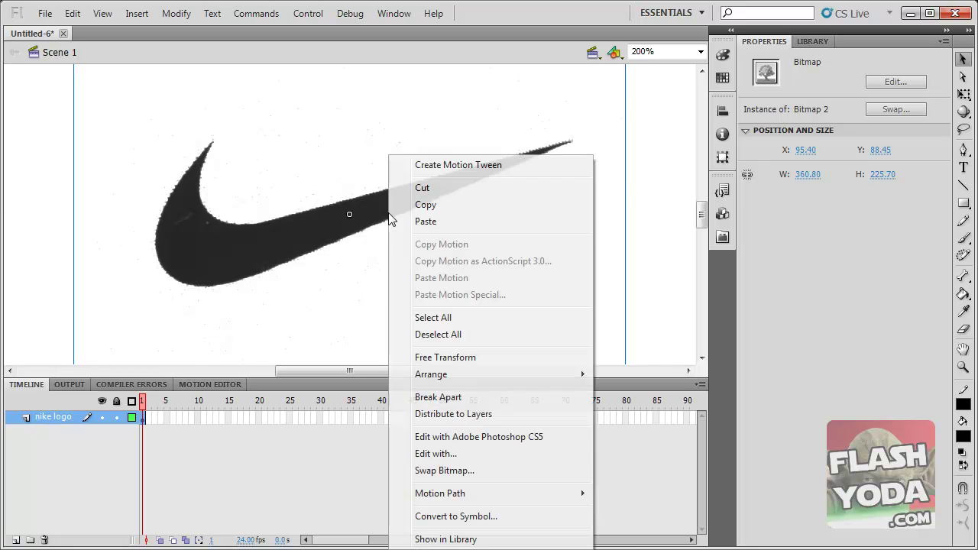
left_click(423, 520)
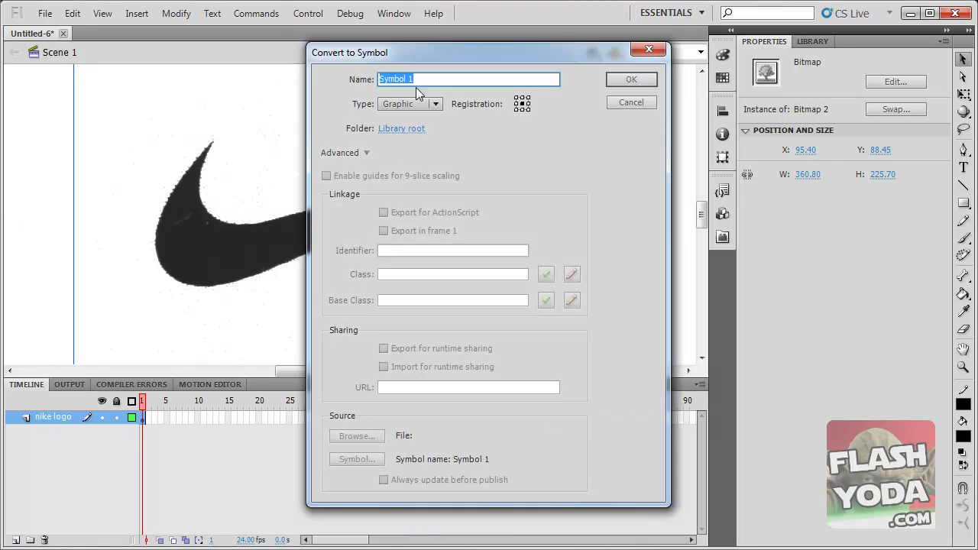
type("nike3")
key("Return")
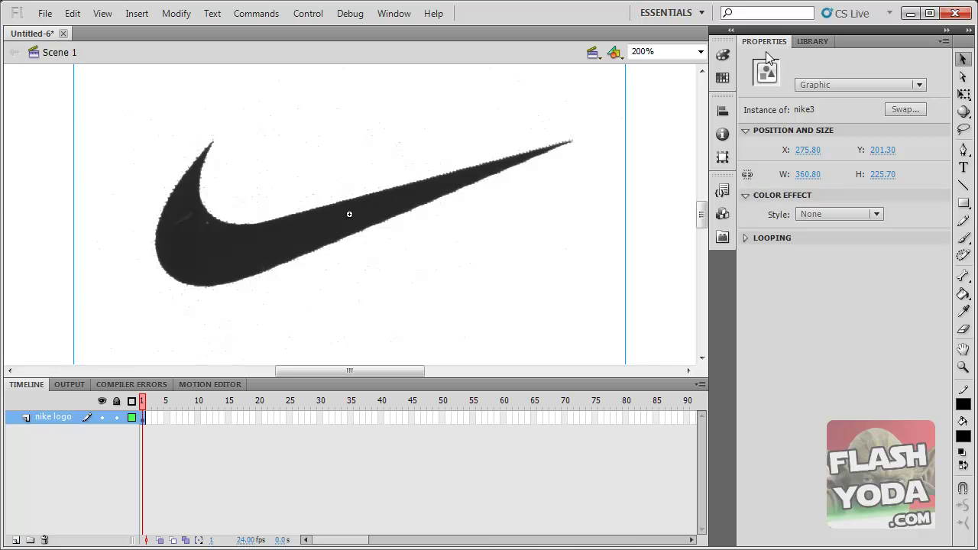
left_click(830, 214)
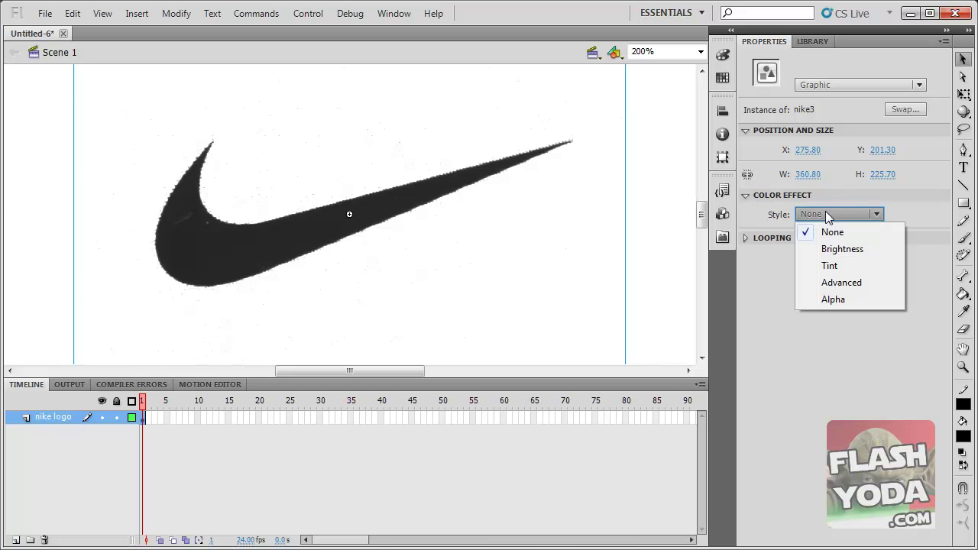
left_click(833, 300)
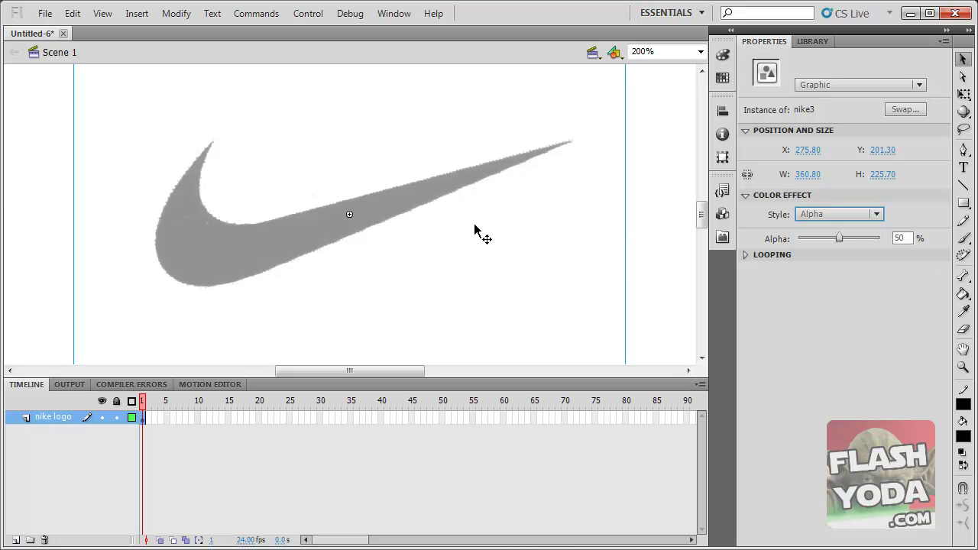
Lock the nike logo layer and add a new layer named 'pen outline' above it.
left_click(116, 417)
left_click(15, 541)
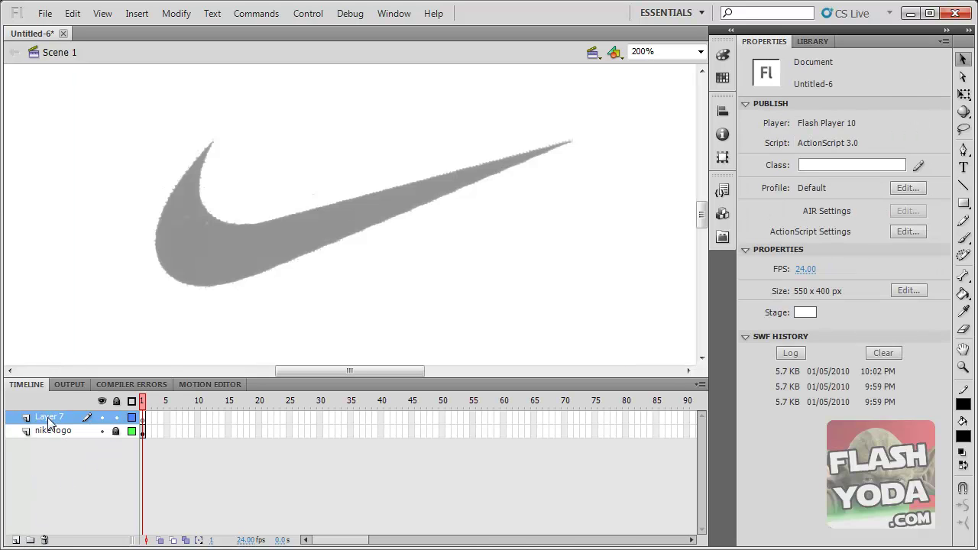
double_click(49, 419)
type("pen o")
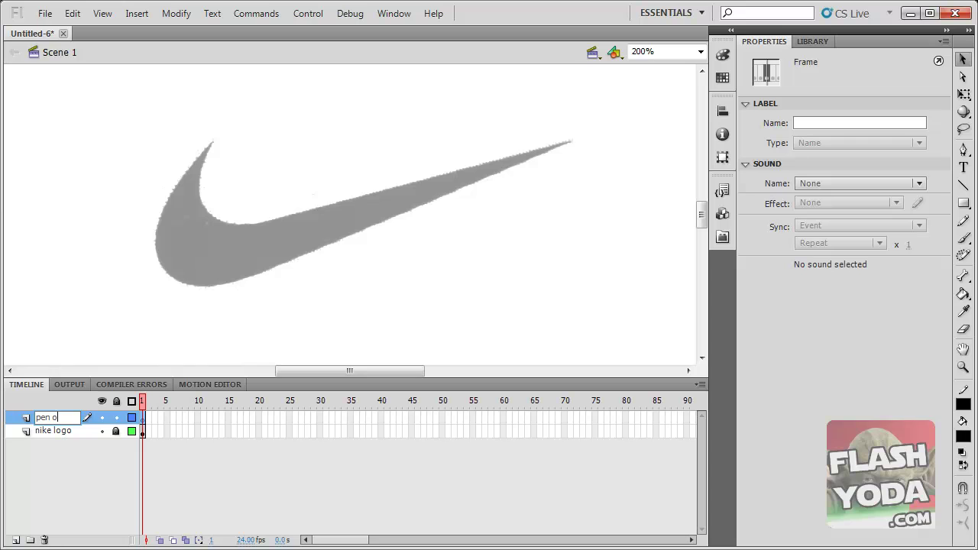
type("utline")
key("Return")
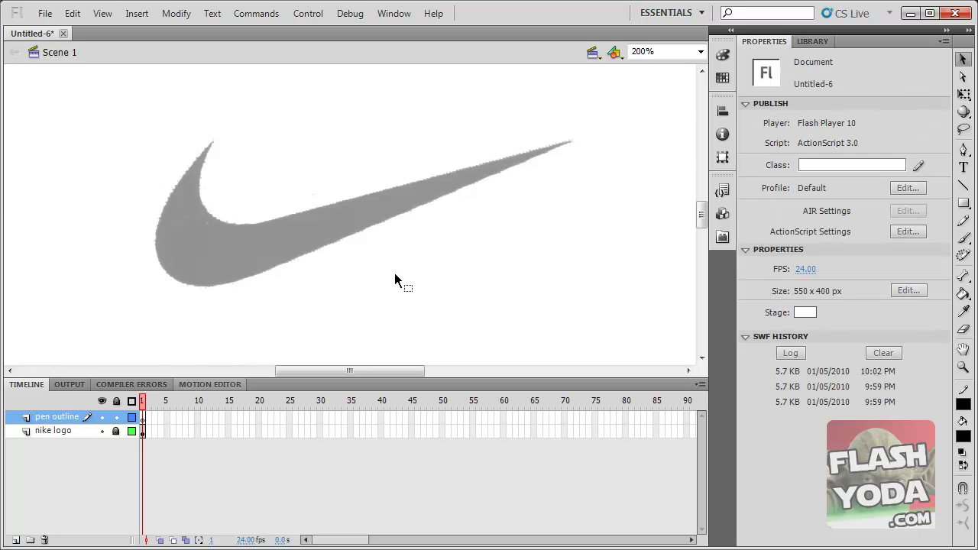
With the Pen tool, anchor the upper-left tip, curve the left edge, then add bottom-edge, right-tip and top-edge points.
left_click(964, 151)
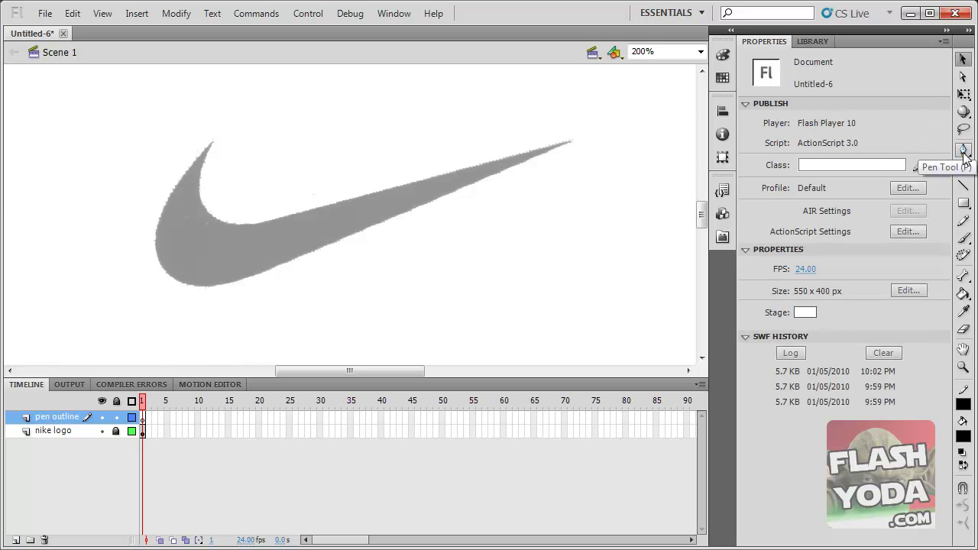
left_click(214, 143)
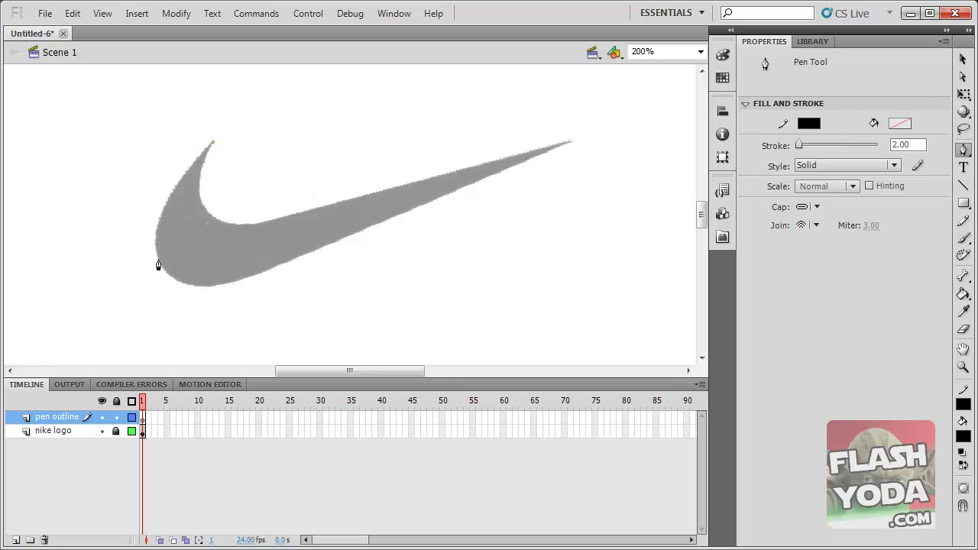
mouse_move(159, 263)
left_mouse_down()
mouse_move(179, 323)
mouse_move(156, 317)
mouse_move(194, 321)
mouse_move(174, 326)
left_mouse_up()
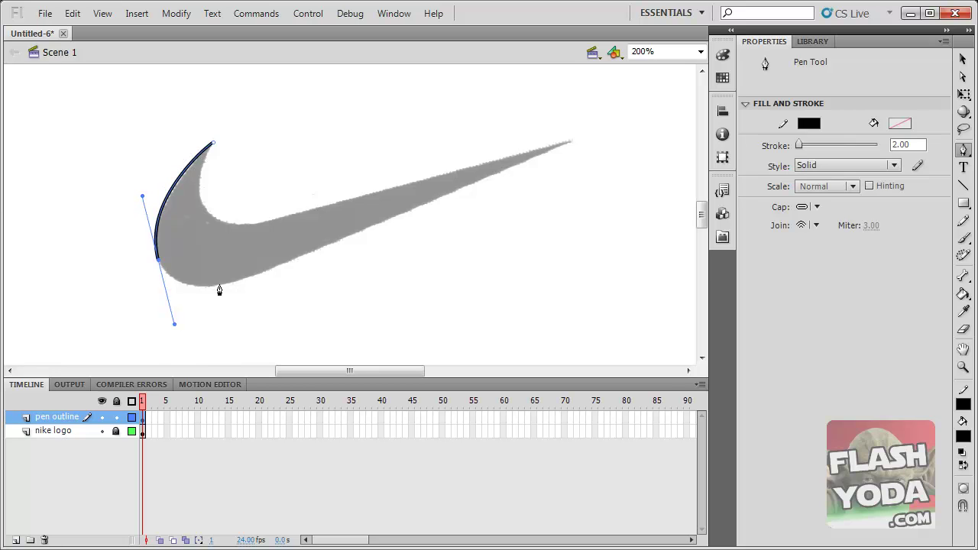
left_click(283, 269)
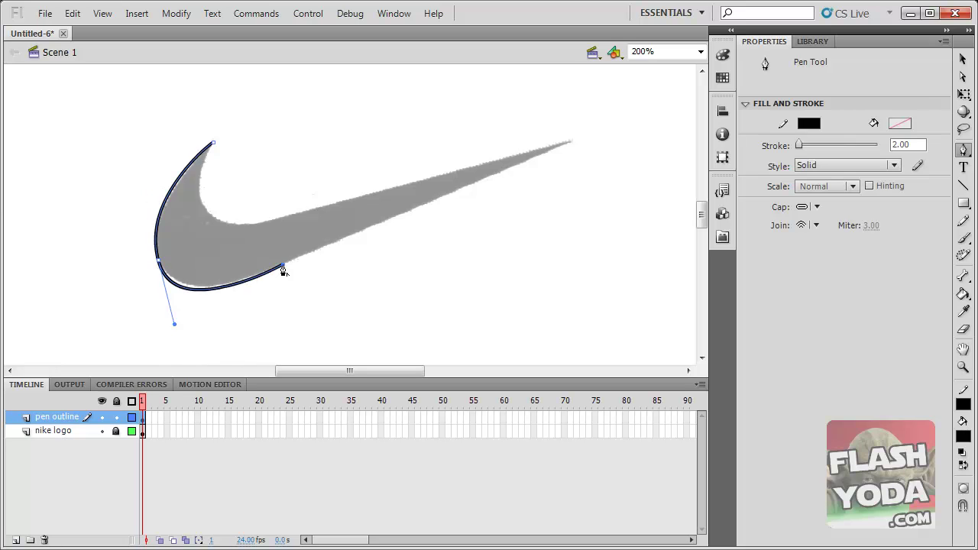
key("ctrl+z")
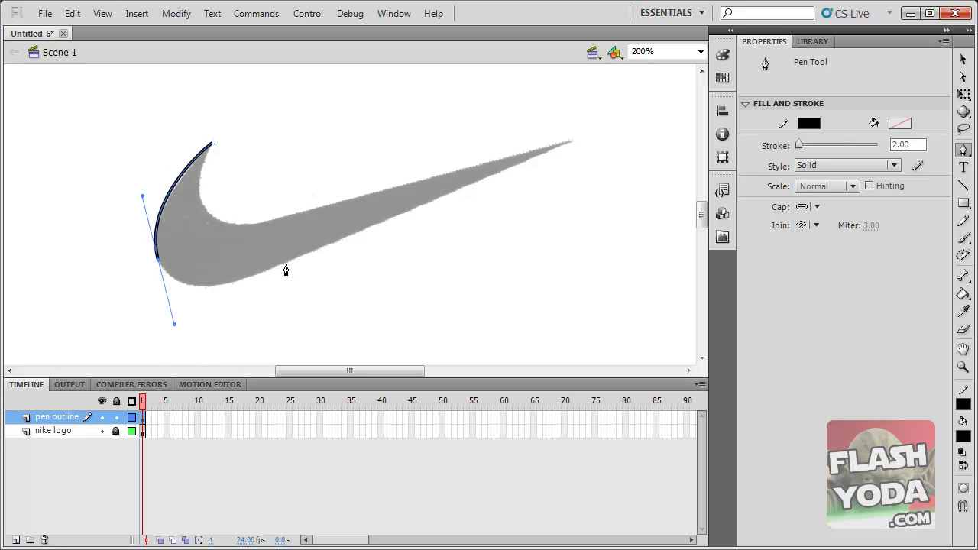
left_click(286, 268)
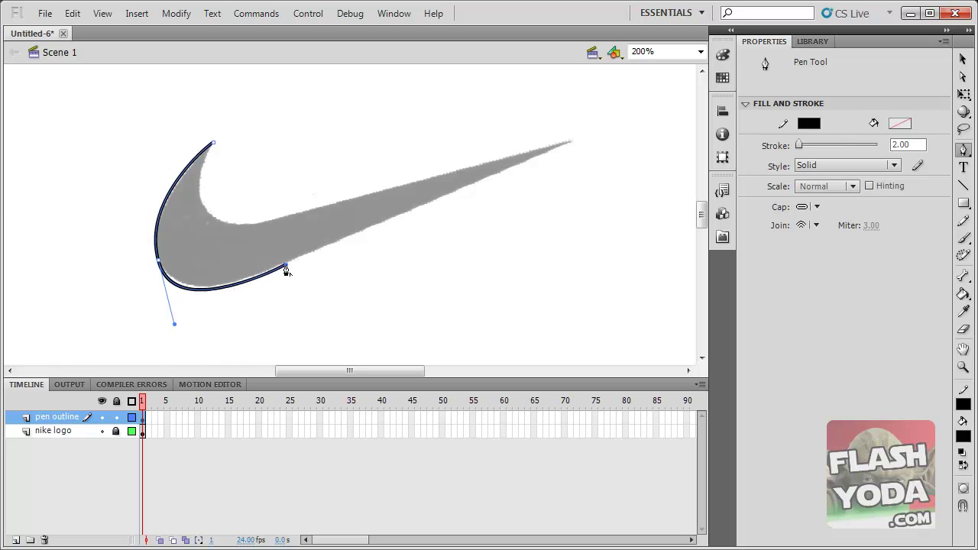
left_click(570, 142)
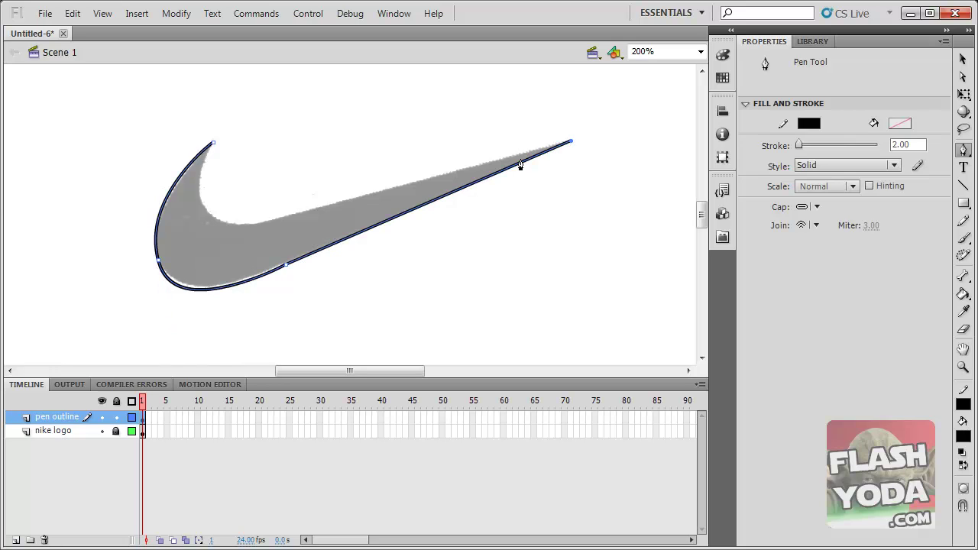
left_click(294, 214)
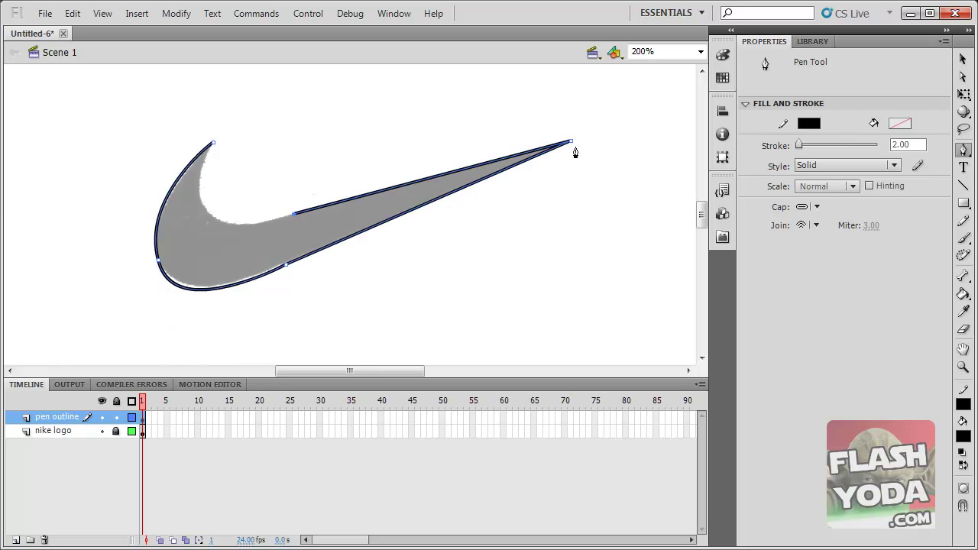
Try a curved anchor at the right tip and a top-edge point, then undo them.
key("ctrl+z")
key("ctrl+z")
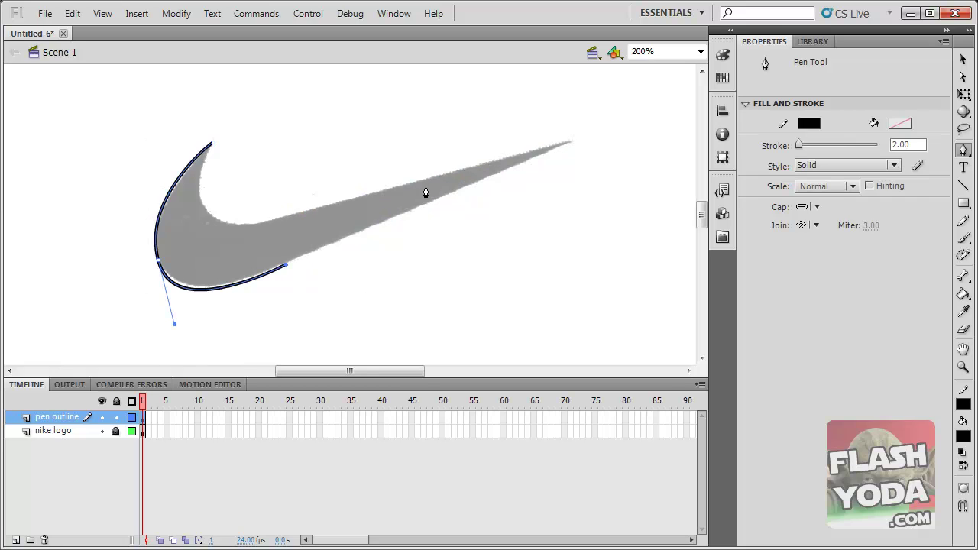
mouse_move(570, 143)
left_mouse_down()
mouse_move(572, 123)
mouse_move(537, 85)
mouse_move(658, 77)
mouse_move(686, 97)
mouse_move(665, 94)
left_mouse_up()
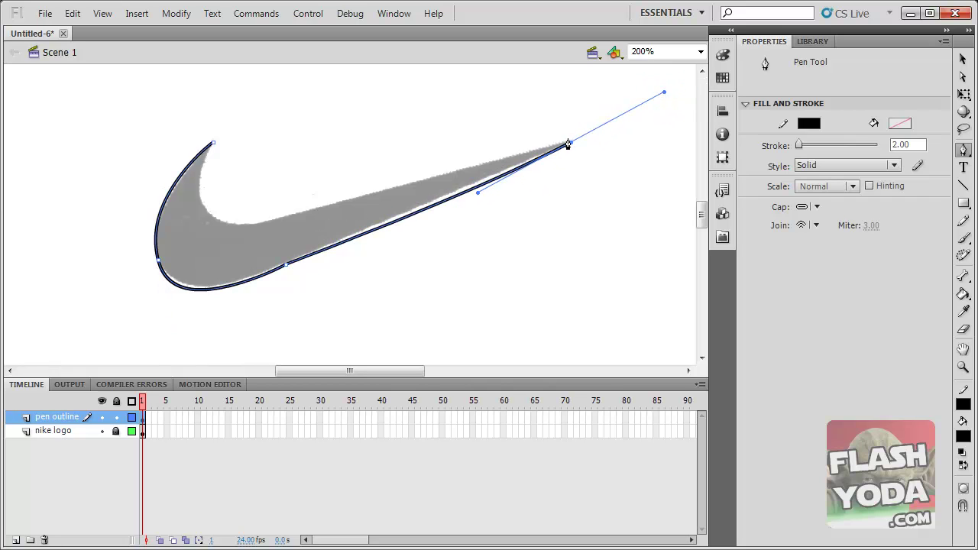
left_click(322, 205)
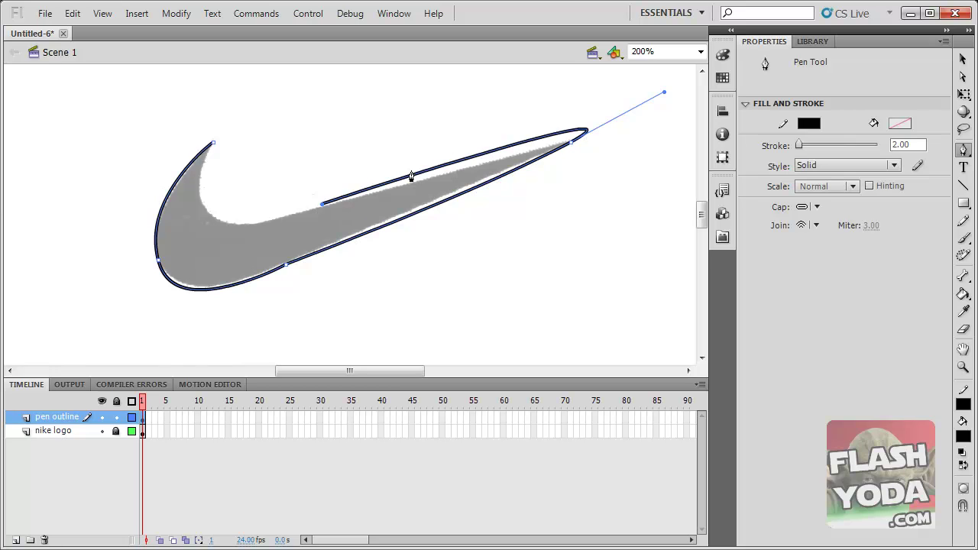
key("ctrl+z")
key("ctrl+z")
key("ctrl+z")
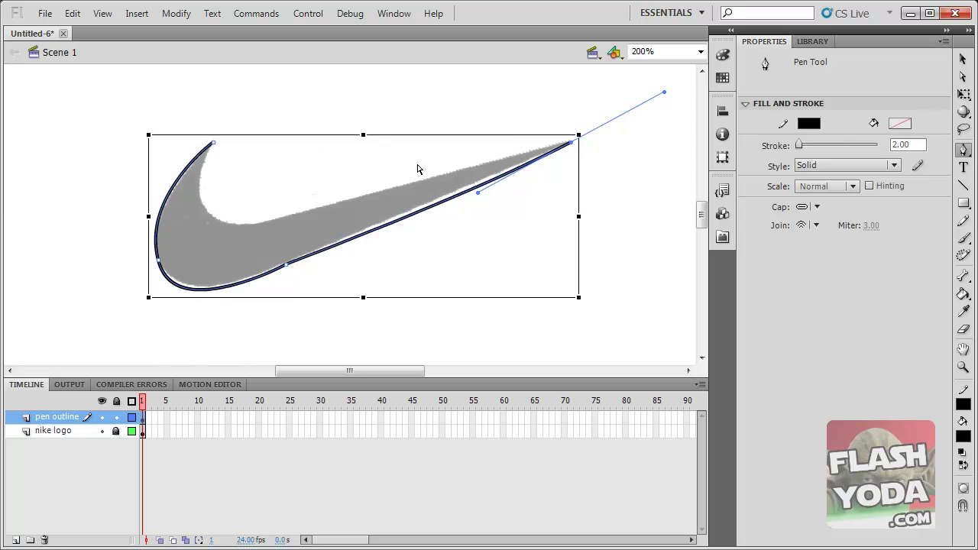
Run straight edges to the right tip and along the top, curve the inner bend, and close at the start.
left_click(569, 143)
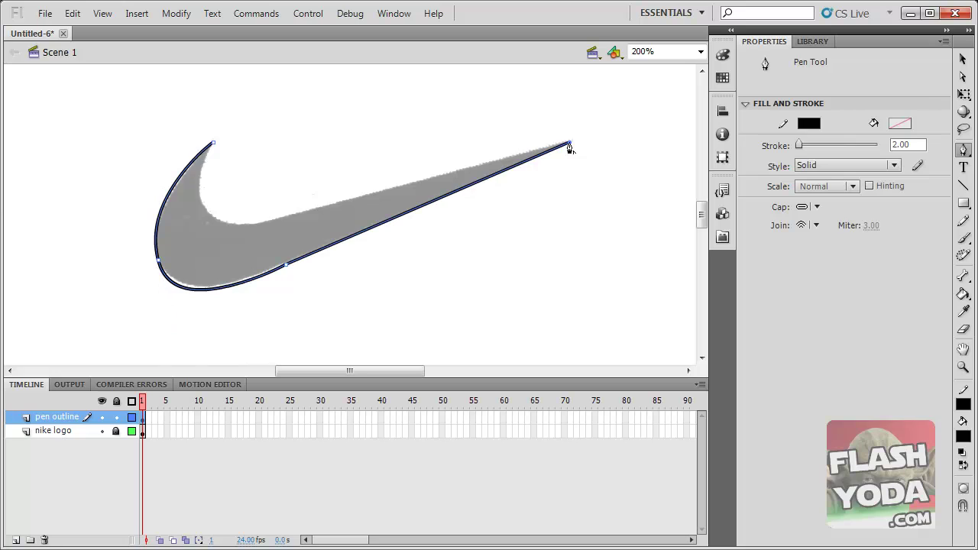
left_click(279, 220)
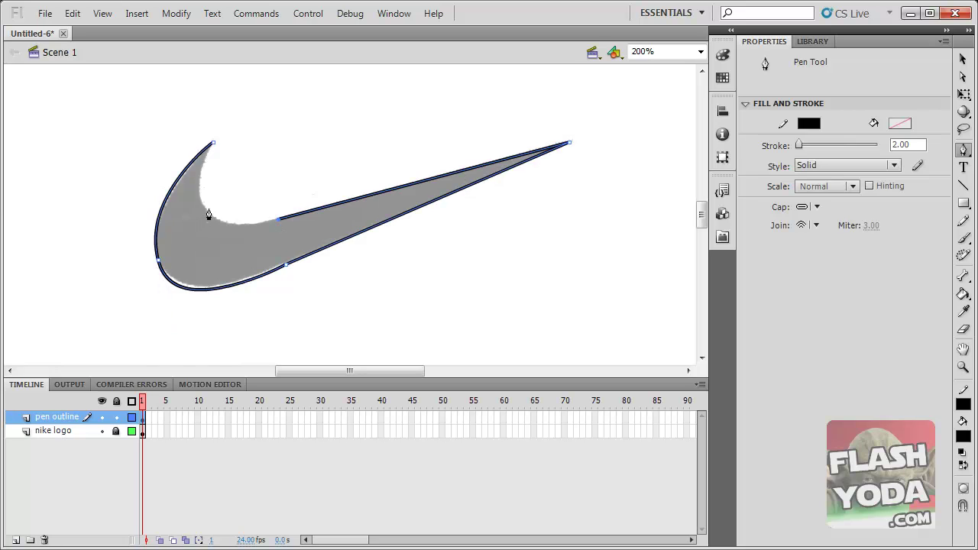
left_click_drag(203, 209, 181, 186)
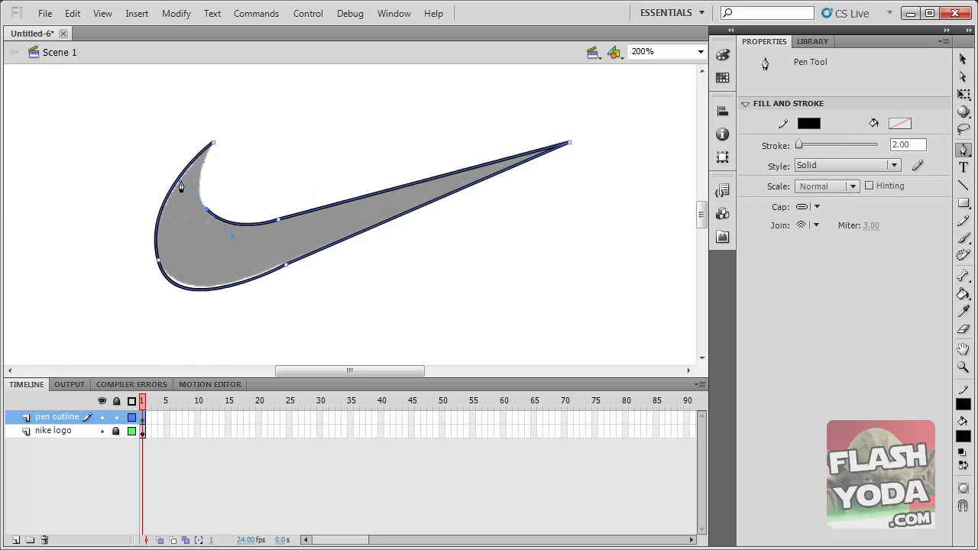
left_click(213, 144)
left_click(964, 58)
left_click(663, 190)
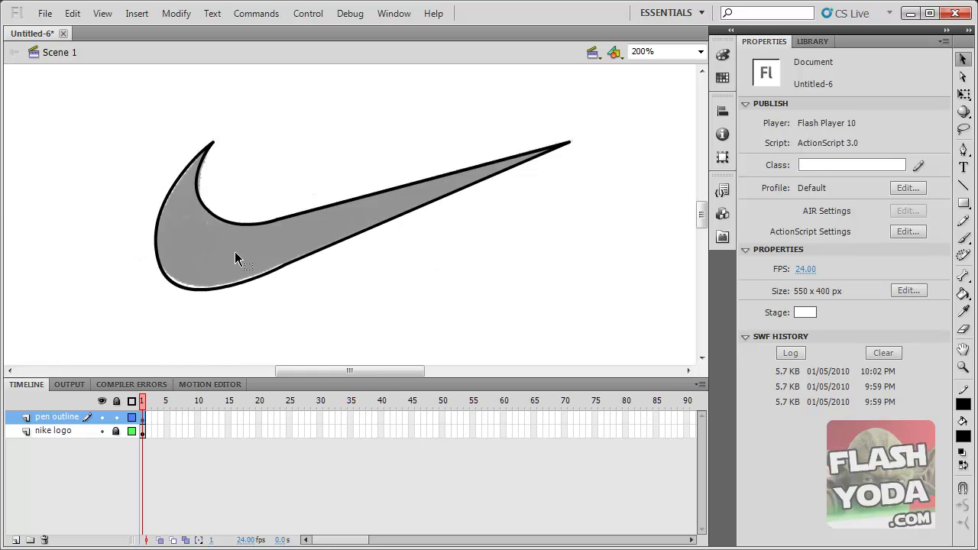
left_click(964, 295)
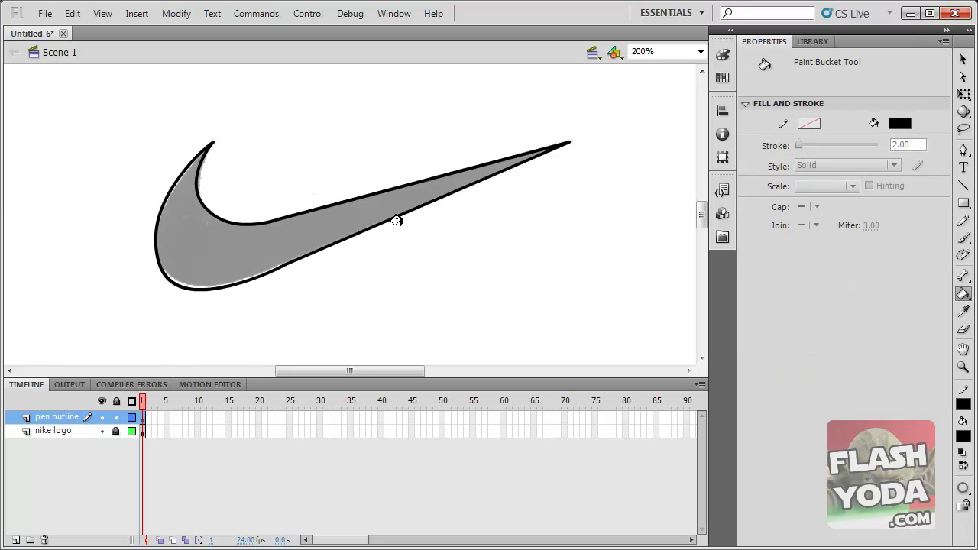
left_click(963, 58)
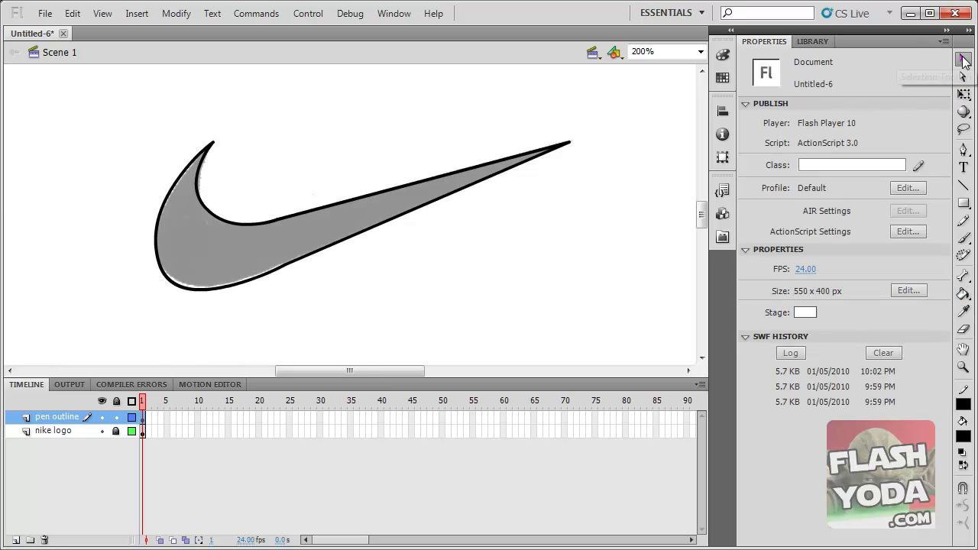
With the Add Anchor Point tool, place two new anchors on the swoosh's upper edge.
left_click(965, 149)
left_click(965, 151)
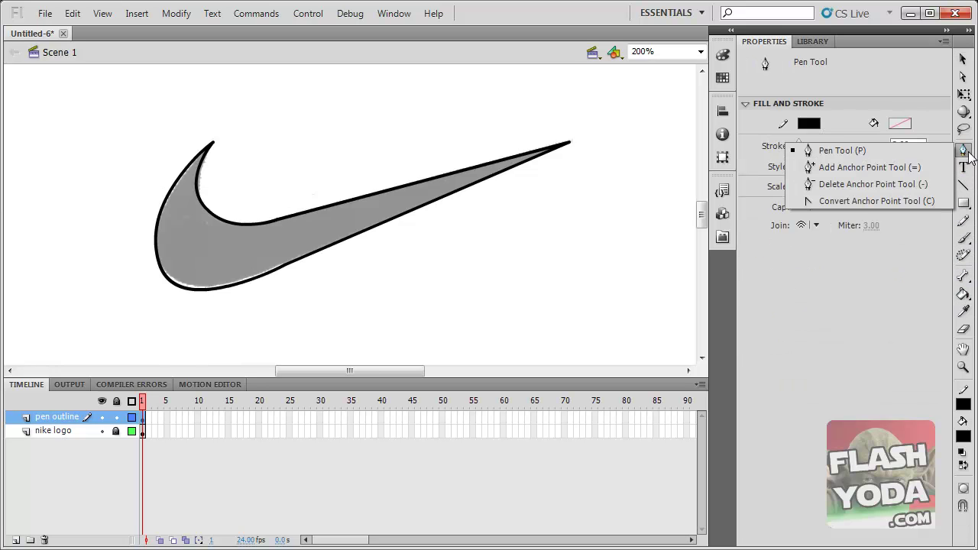
left_click(834, 171)
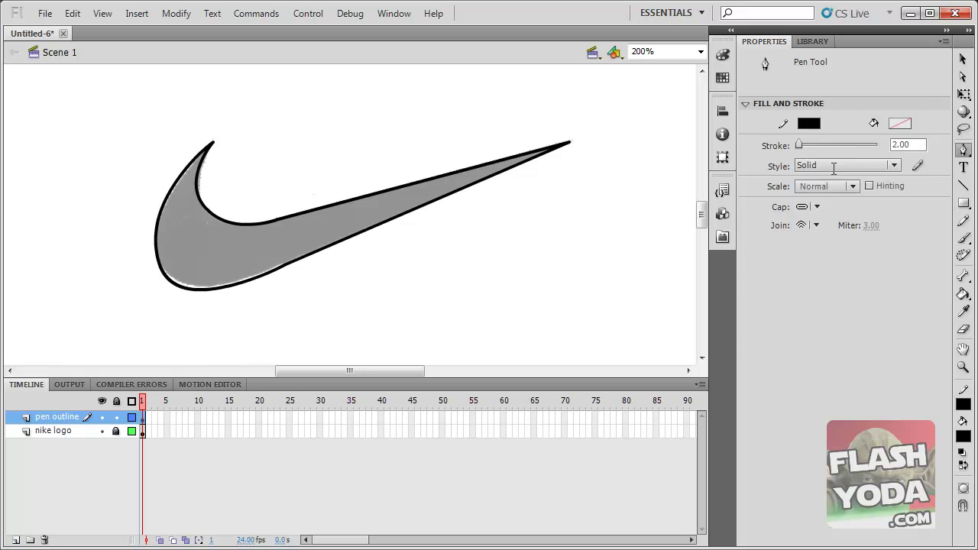
left_click(427, 183)
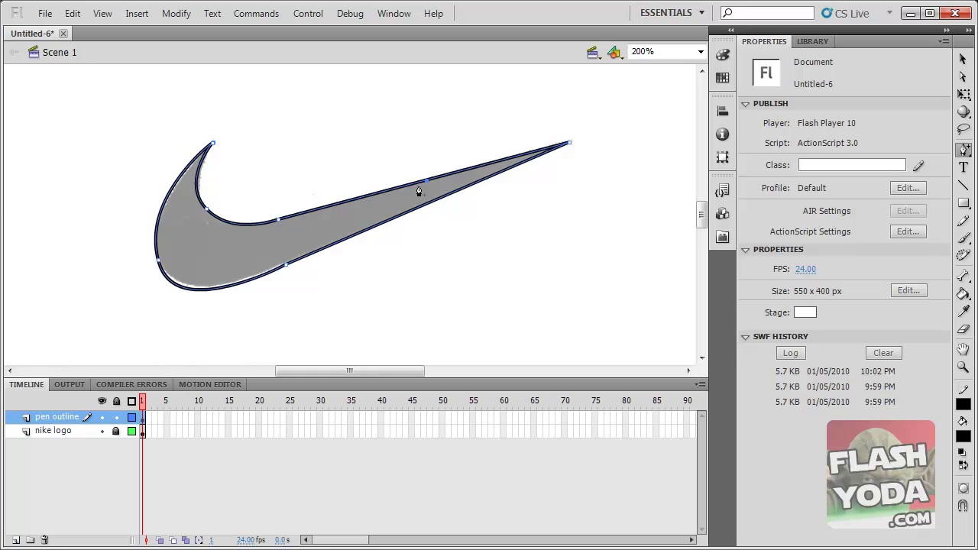
left_click(366, 197)
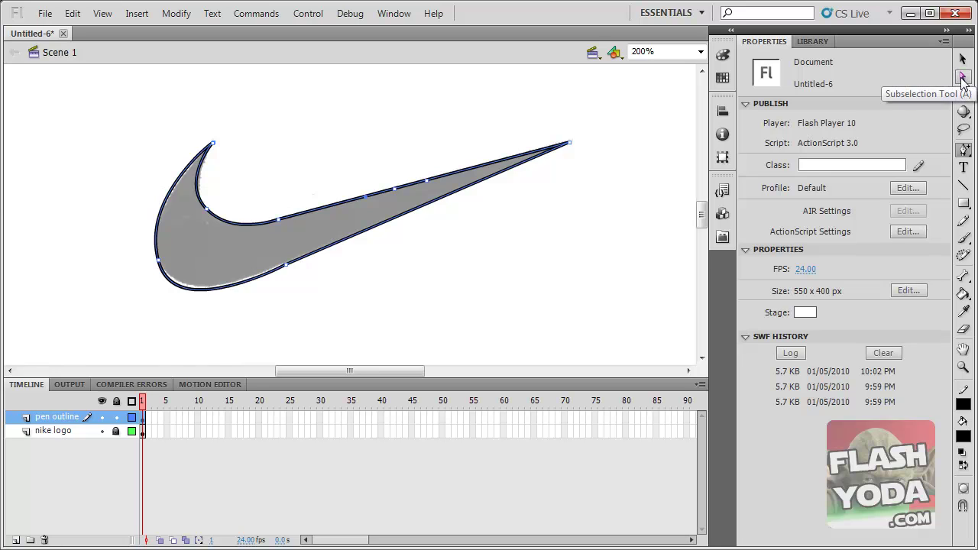
With the Subselection tool, pull upper-edge anchors up into notches, undoing each change.
left_click(962, 78)
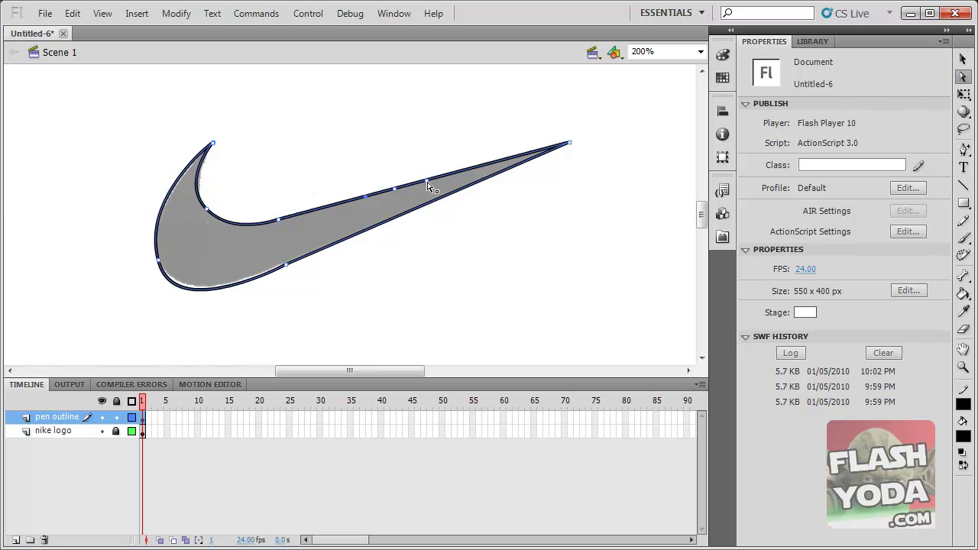
left_click_drag(427, 181, 427, 143)
left_click_drag(386, 215, 378, 195)
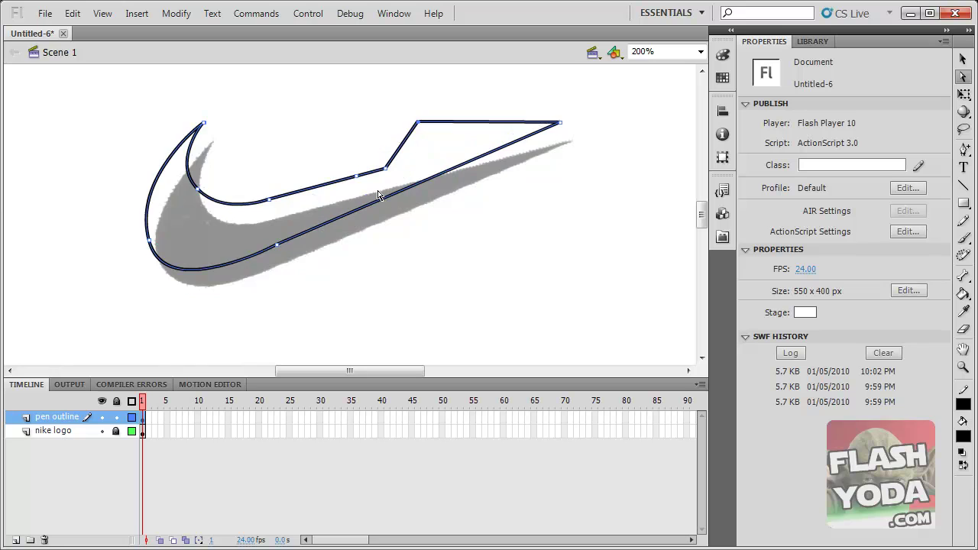
key("ctrl+z")
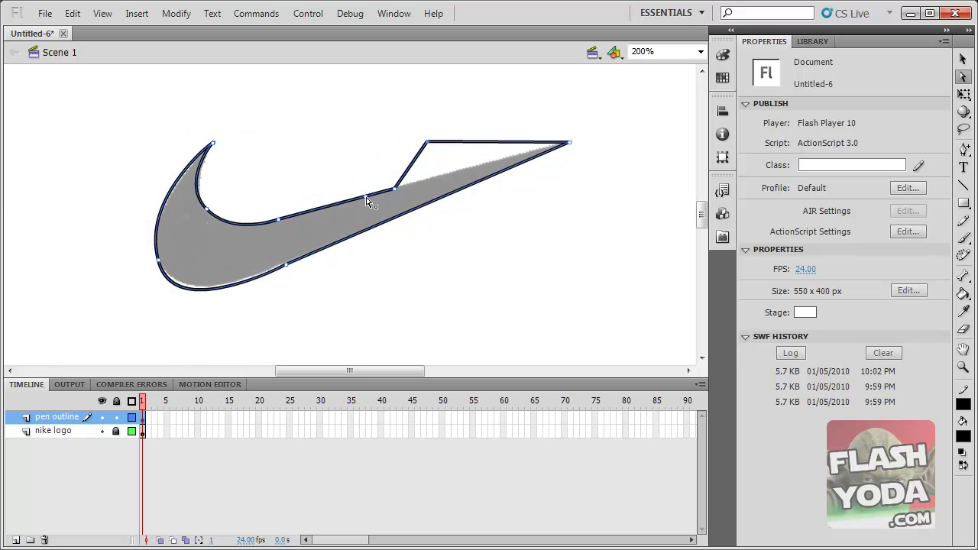
left_click_drag(367, 200, 354, 151)
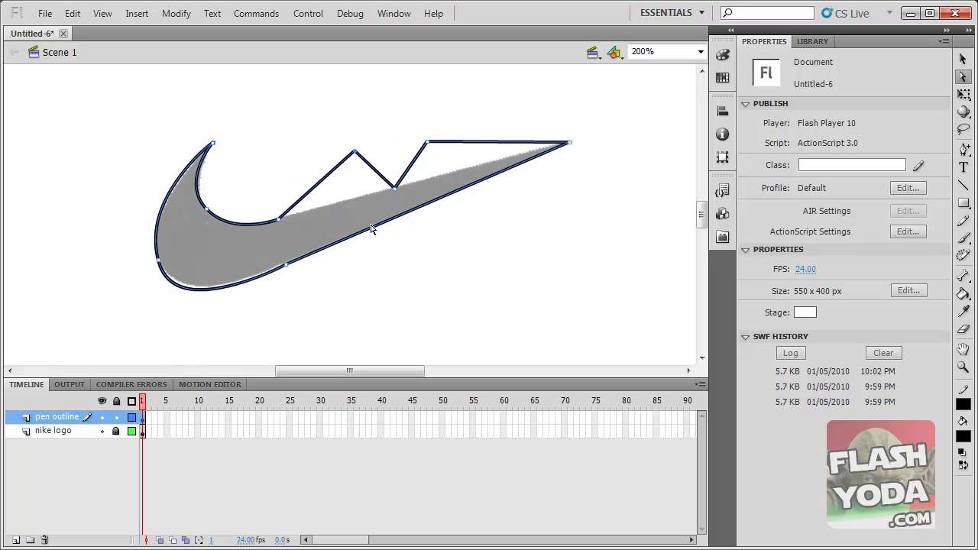
key("ctrl+z")
key("ctrl+z")
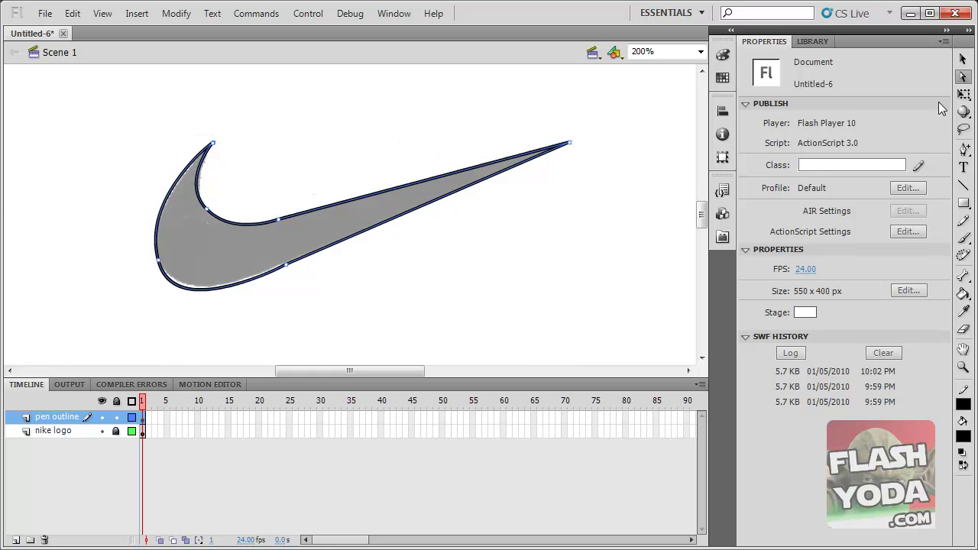
With the Selection tool, bend the top edge into a corner and a curve, undoing both to keep it straight.
left_click(963, 59)
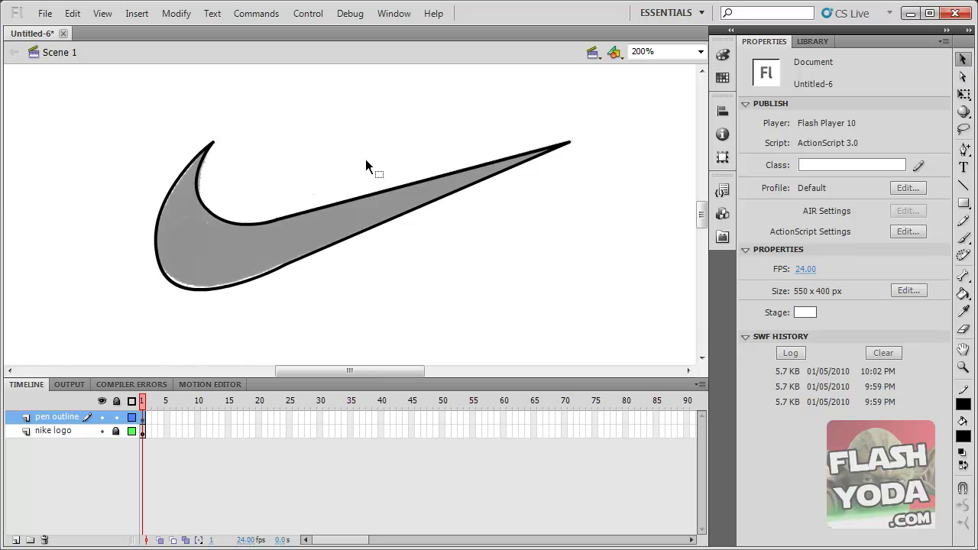
left_click_drag(352, 198, 344, 162)
left_click_drag(350, 196, 348, 152)
key("ctrl+z")
left_click_drag(359, 196, 346, 169)
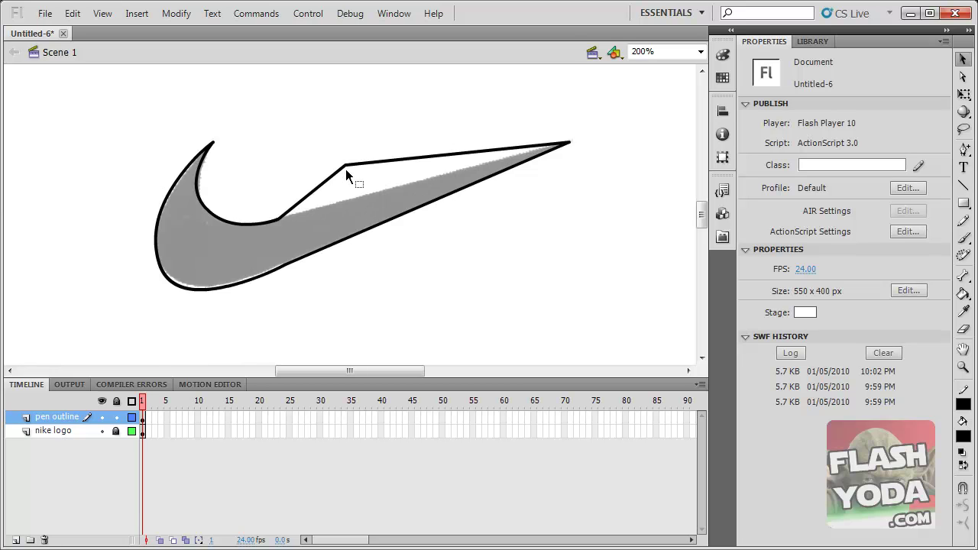
key("ctrl+z")
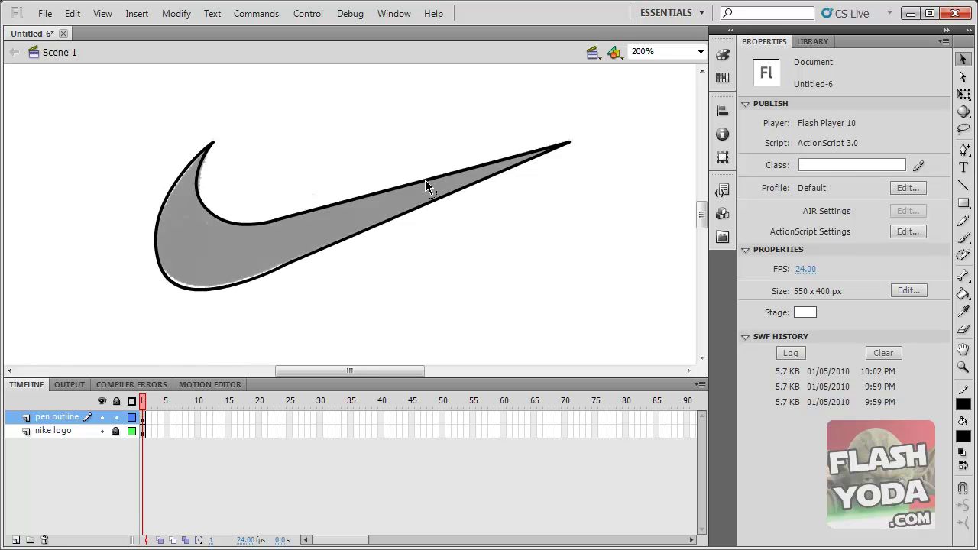
left_click(964, 149)
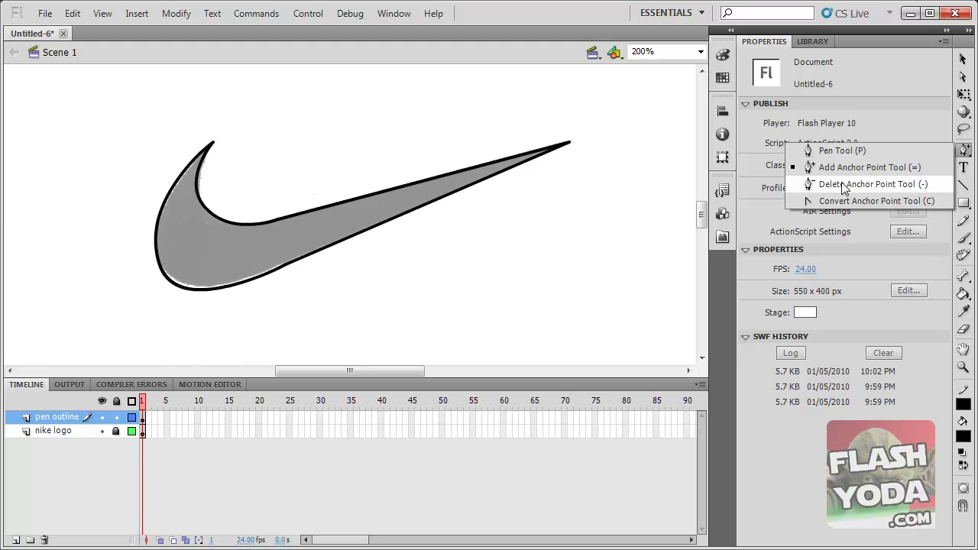
left_click(836, 184)
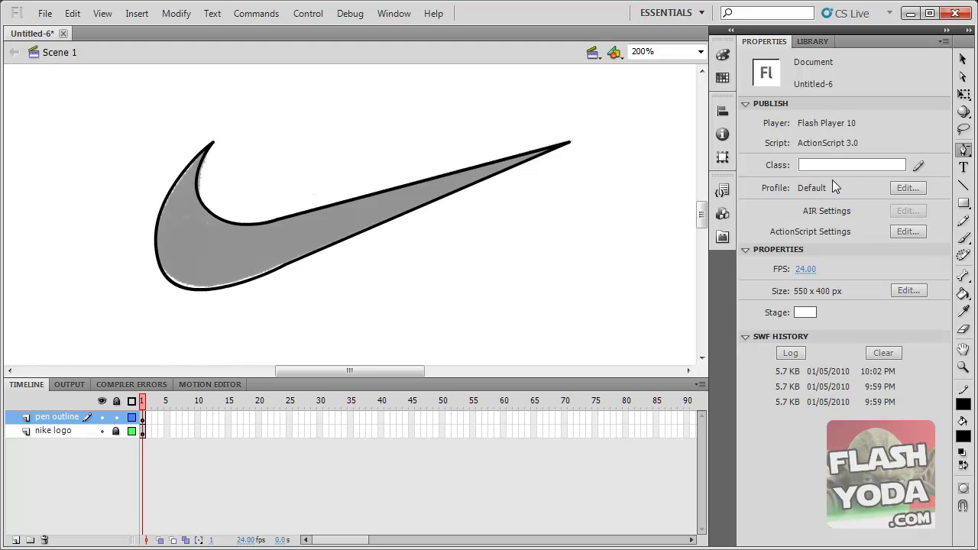
left_click(511, 165)
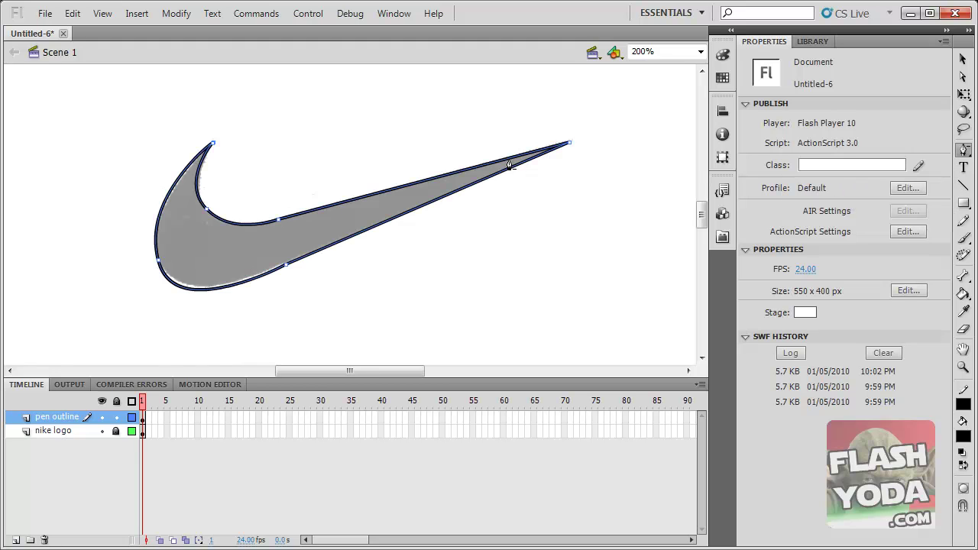
left_click(279, 223)
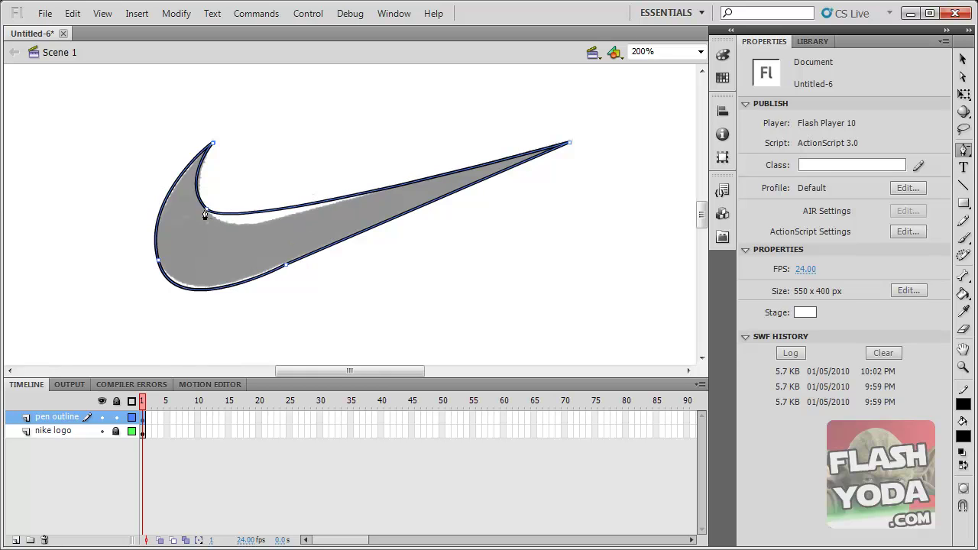
left_click(205, 211)
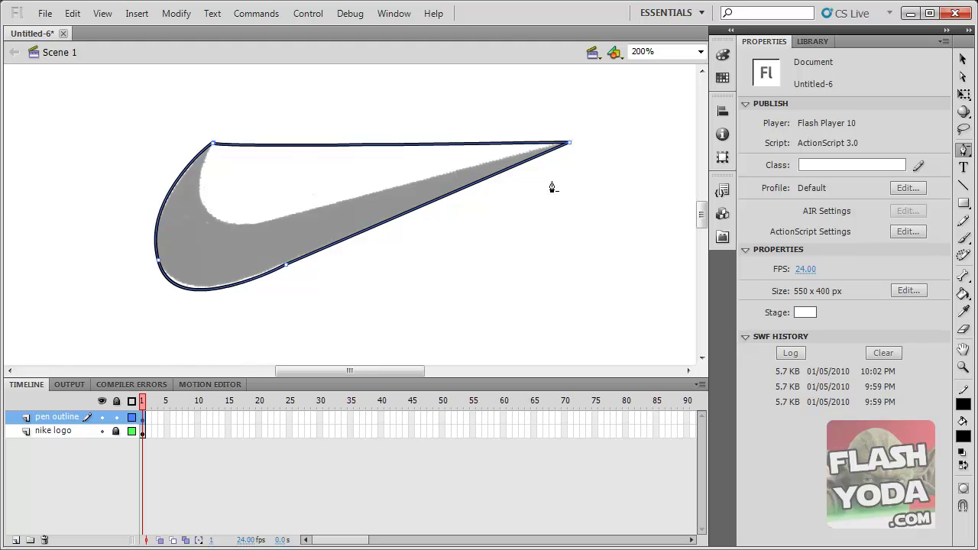
key("ctrl+z")
key("ctrl+z")
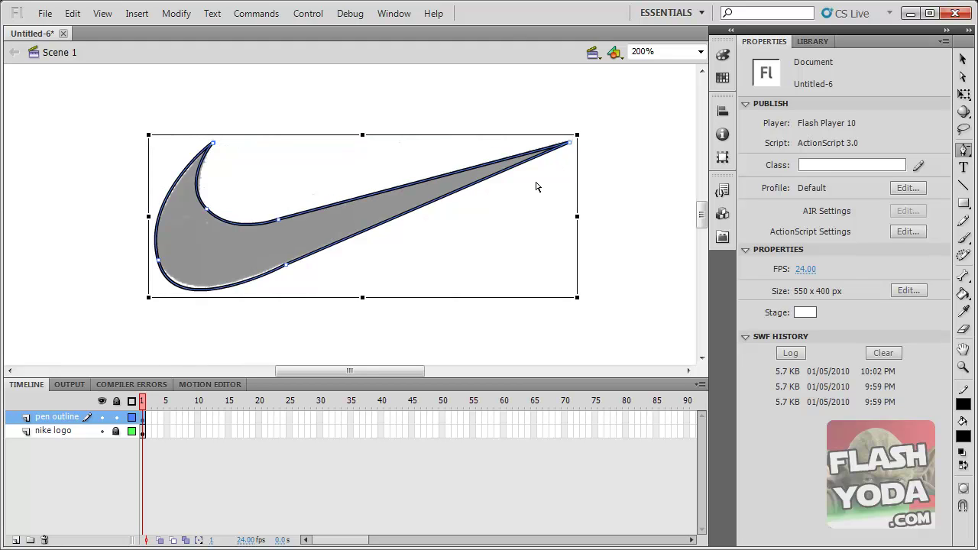
left_click(964, 151)
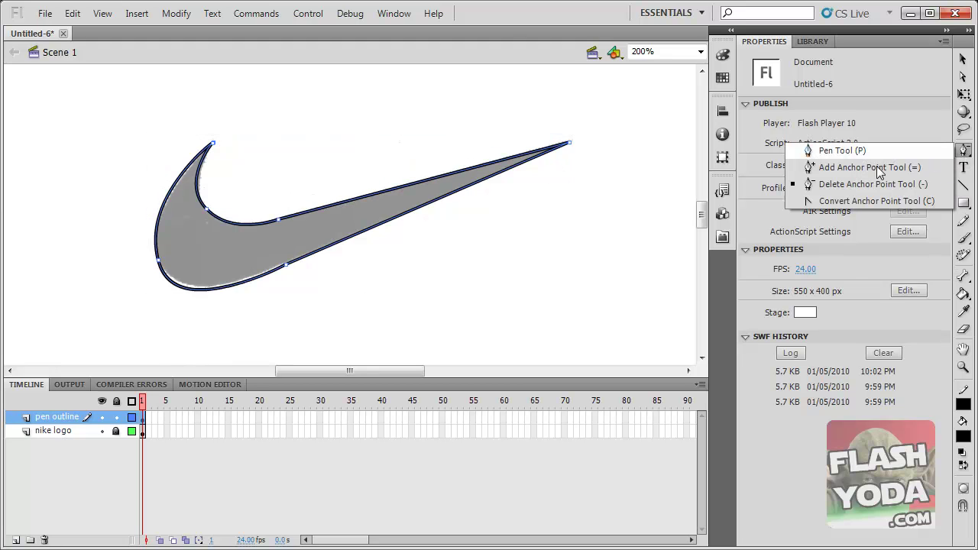
left_click(844, 200)
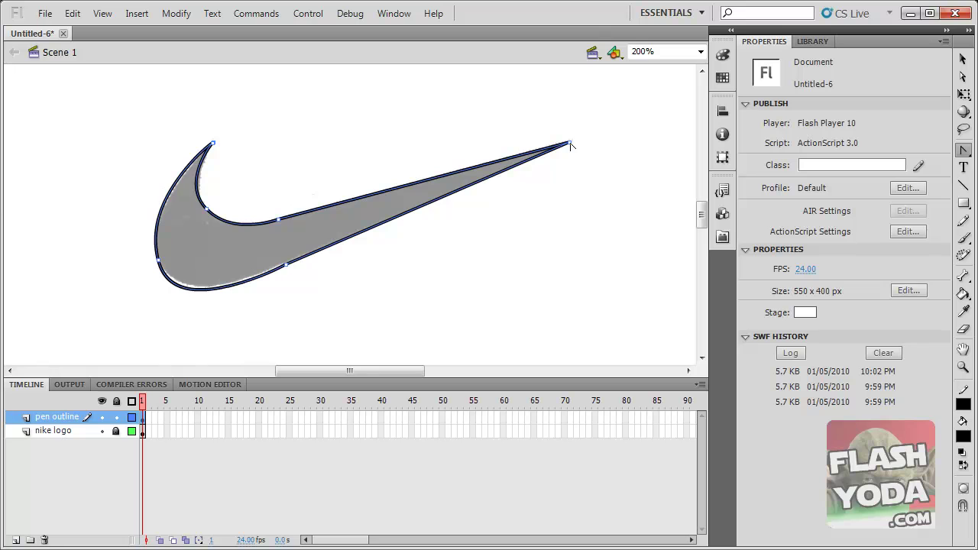
left_click_drag(571, 144, 646, 187)
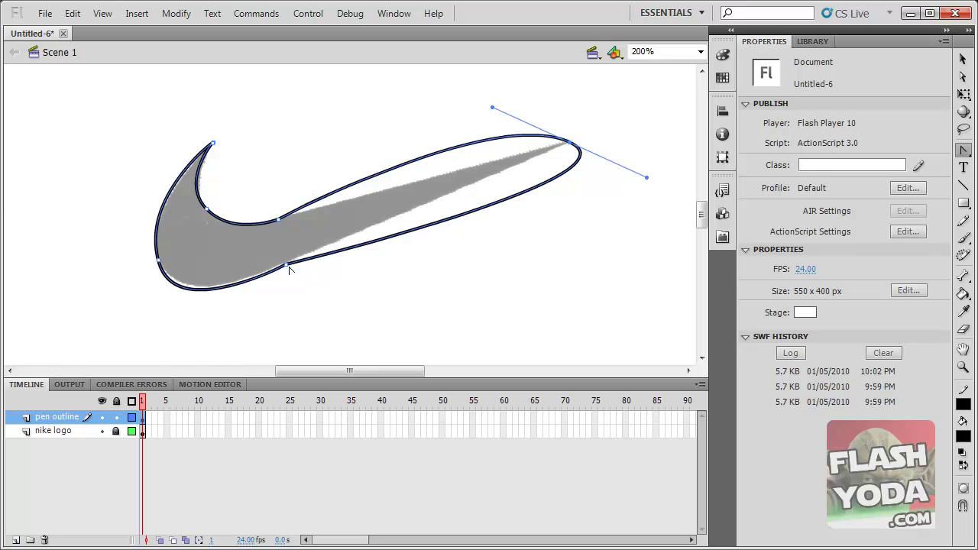
left_click_drag(288, 266, 329, 308)
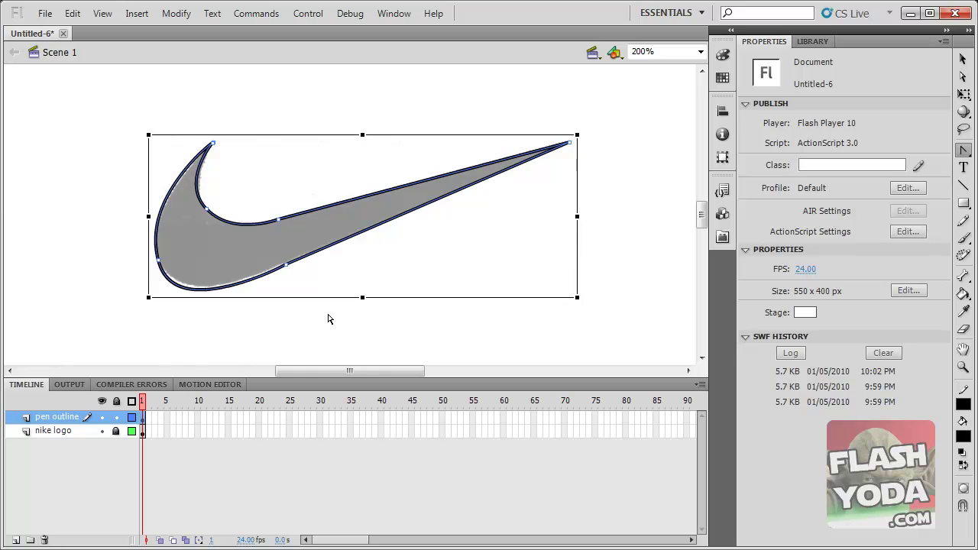